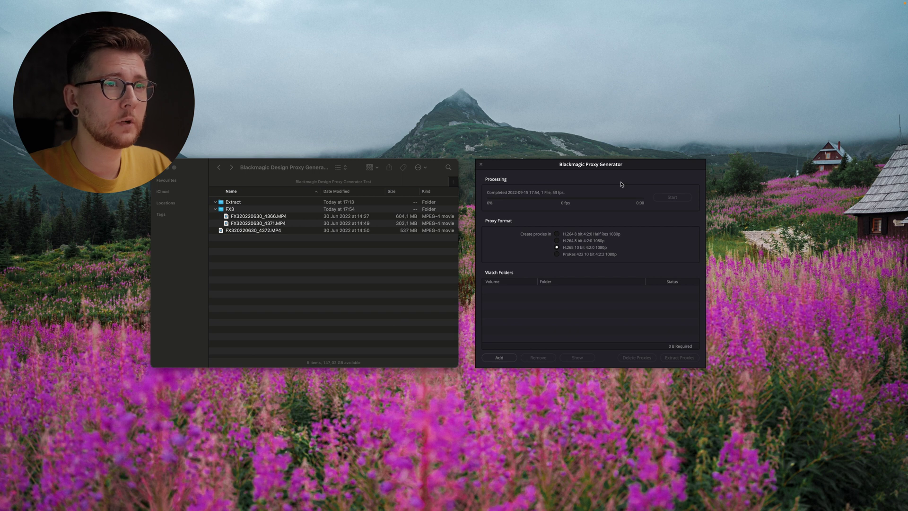
Reposition the Blackmagic Proxy Generator window on screen.
left_click_drag(608, 167, 606, 162)
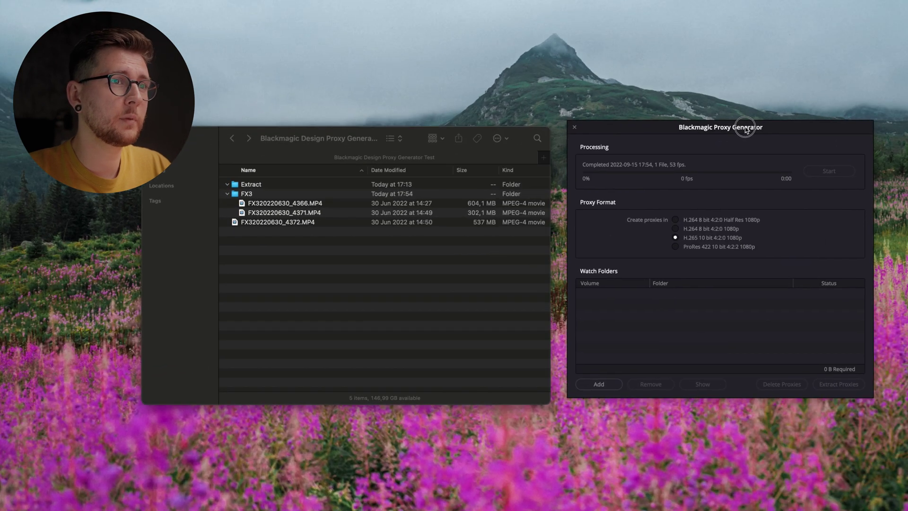
mouse_move(745, 130)
left_mouse_down()
mouse_move(752, 129)
mouse_move(748, 138)
left_mouse_up()
left_click(344, 238)
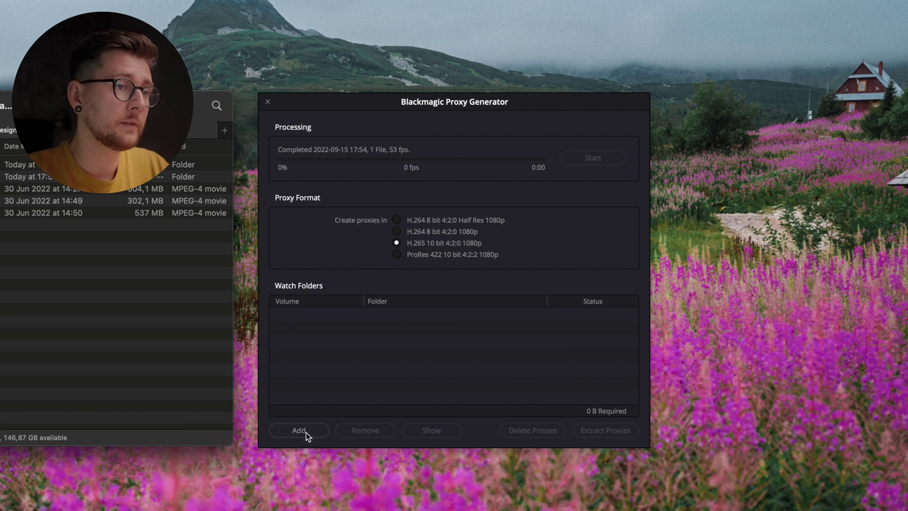
Add FX3 on Macintosh HD as a watch folder, showing Waiting with 35.02 MB required.
left_click(602, 393)
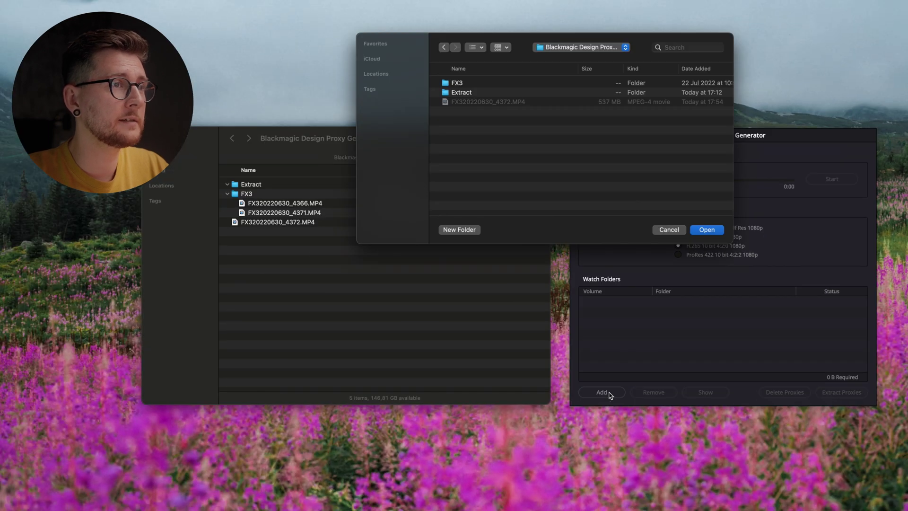
left_click(456, 85)
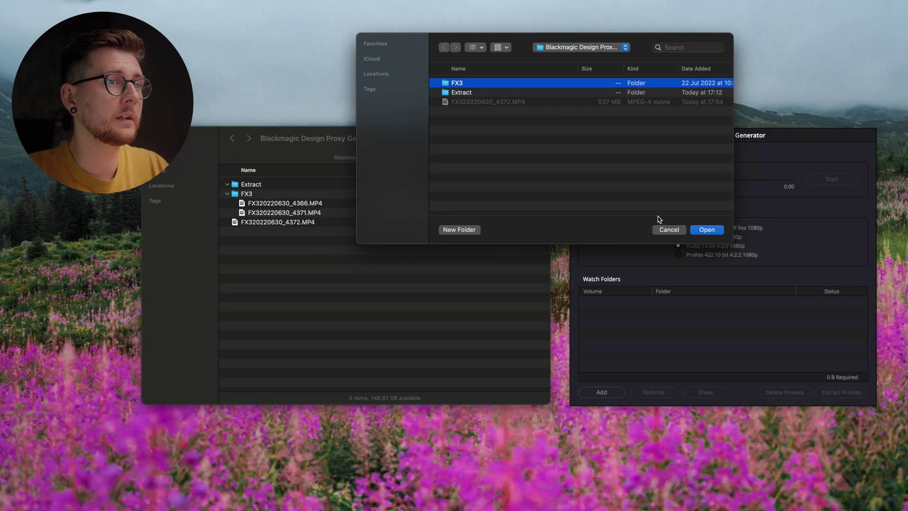
left_click(707, 229)
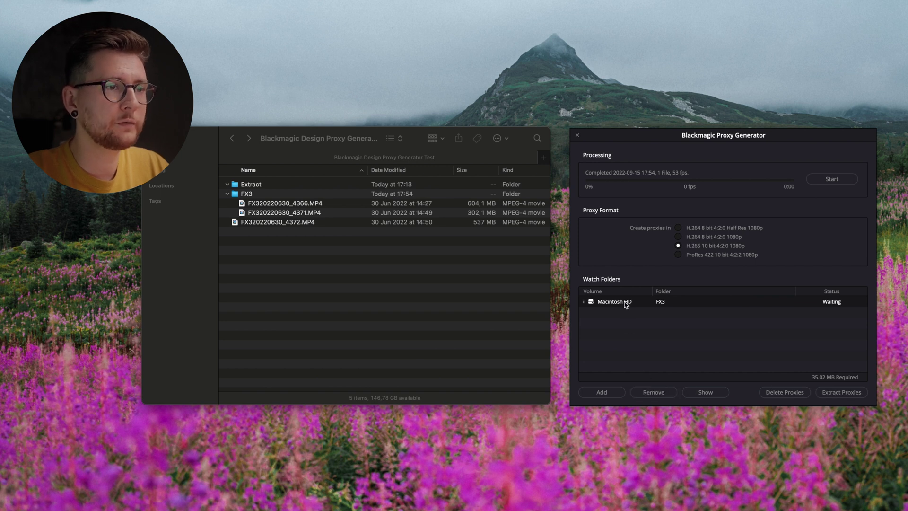
Remove the FX3 watch folder and re-add it by dragging FX3 in from Finder.
left_click(653, 392)
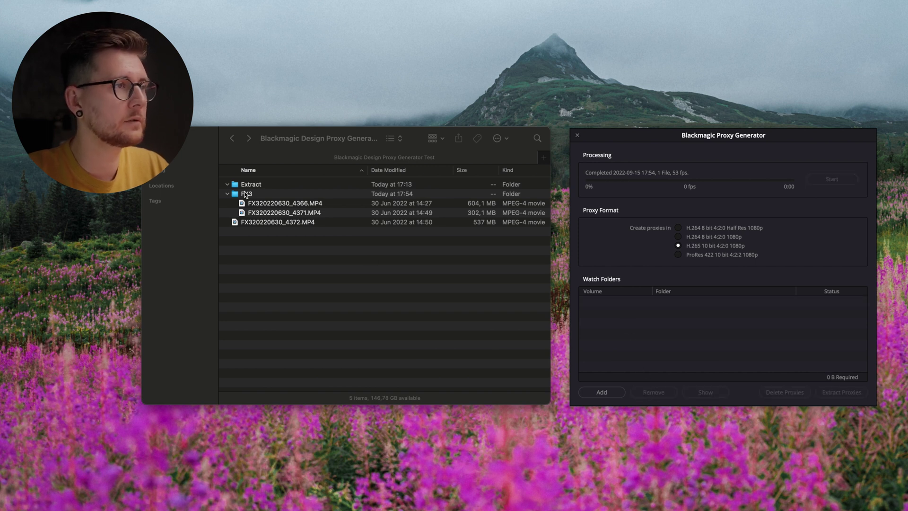
left_click_drag(245, 195, 634, 330)
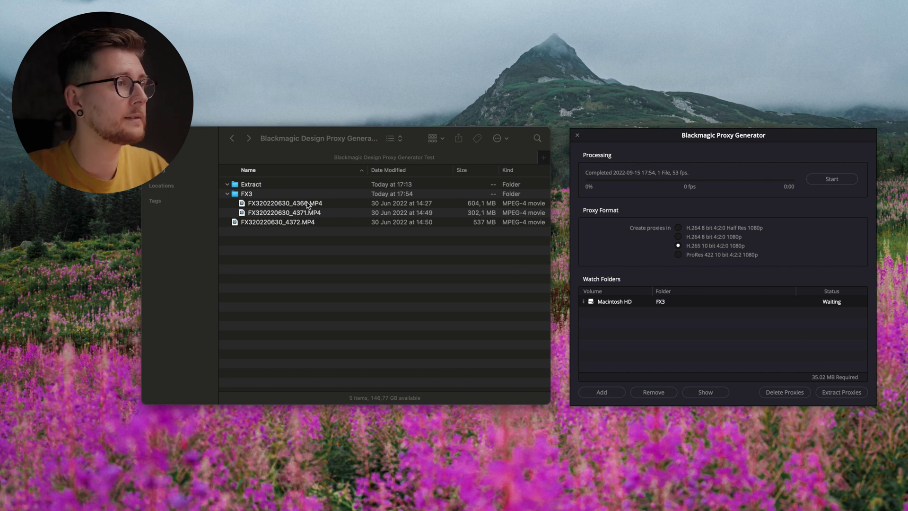
left_click(287, 195)
left_click(267, 194)
Quick Look FX3's contents, then try ProRes 422 10 bit before returning to H.265 10 bit.
key("space")
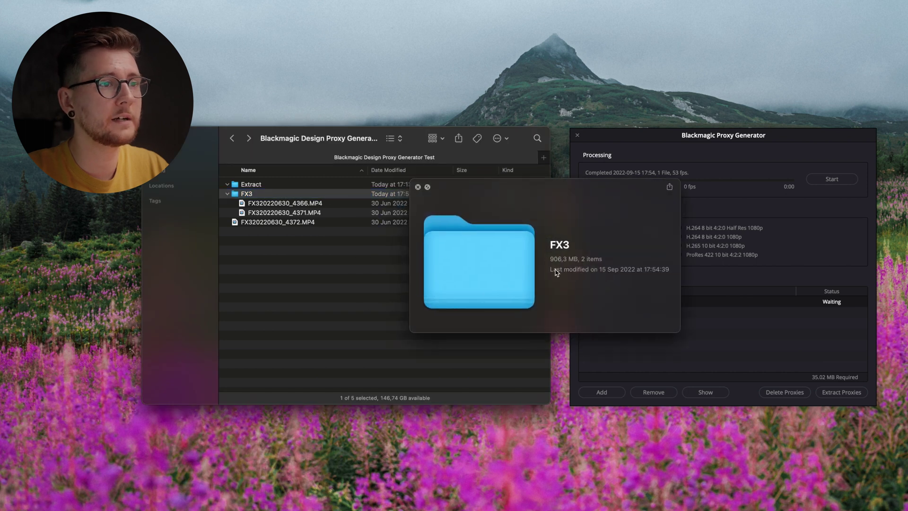
key("space")
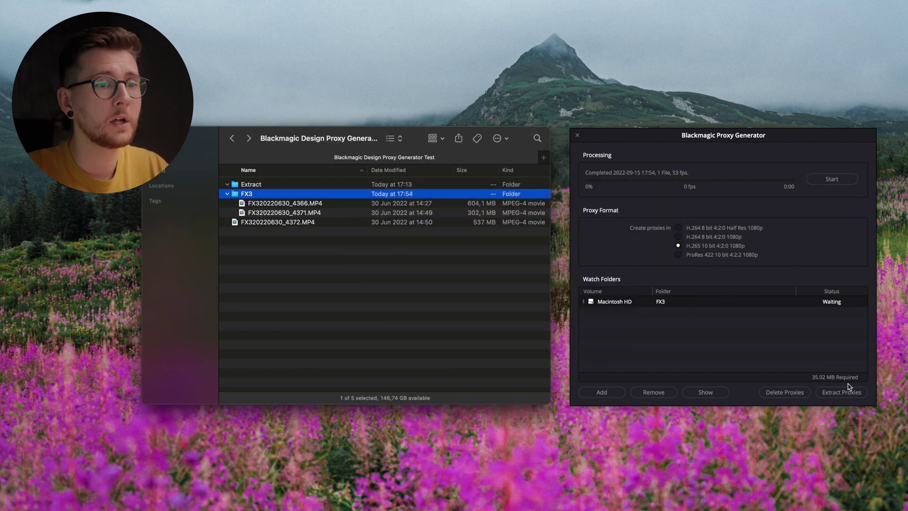
left_click(681, 255)
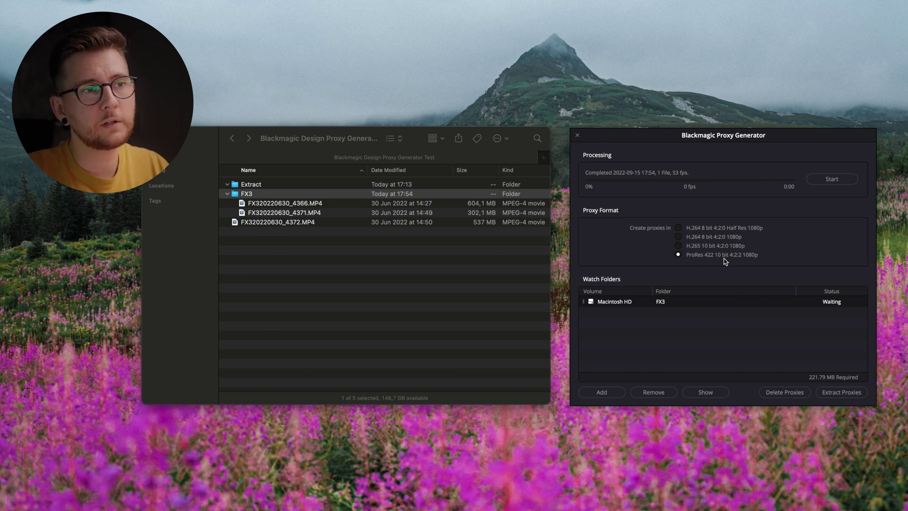
left_click(678, 246)
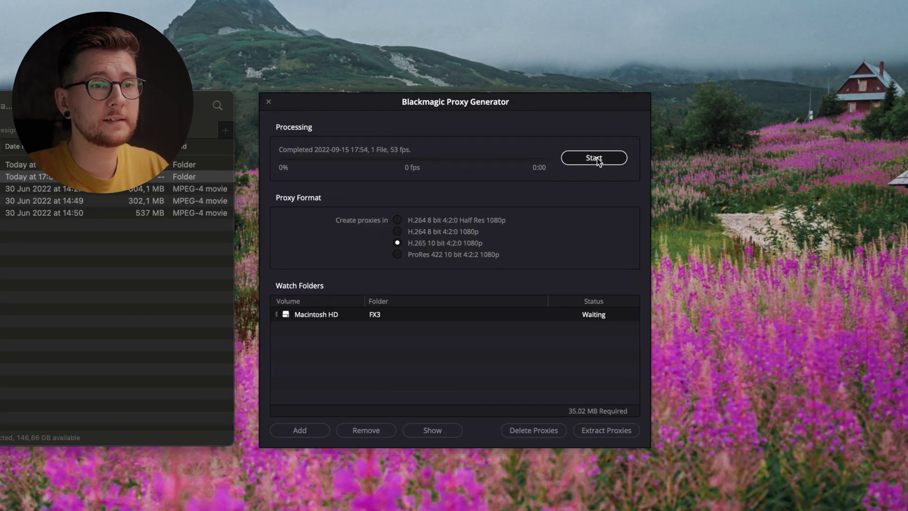
Generate proxies for both FX3 clips, inspect the new Proxy folder in Finder, then switch to DaVinci Resolve.
left_click(837, 179)
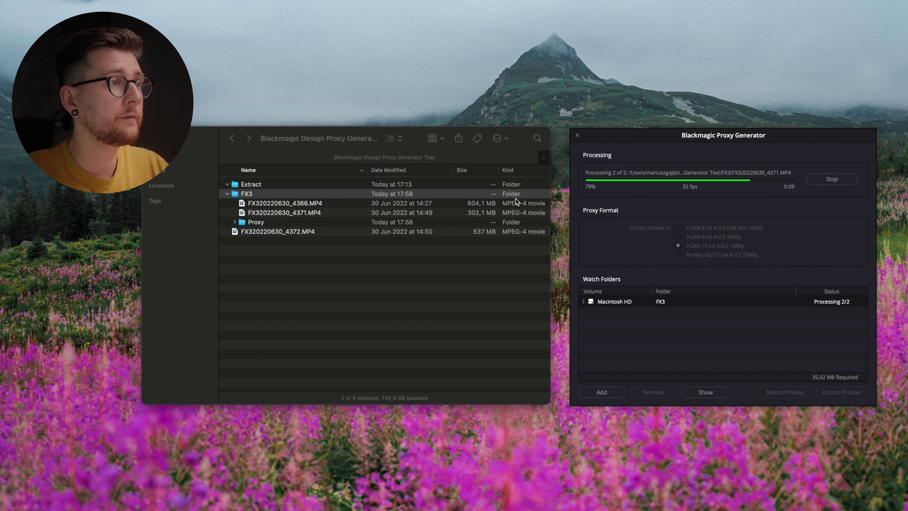
left_click(235, 222)
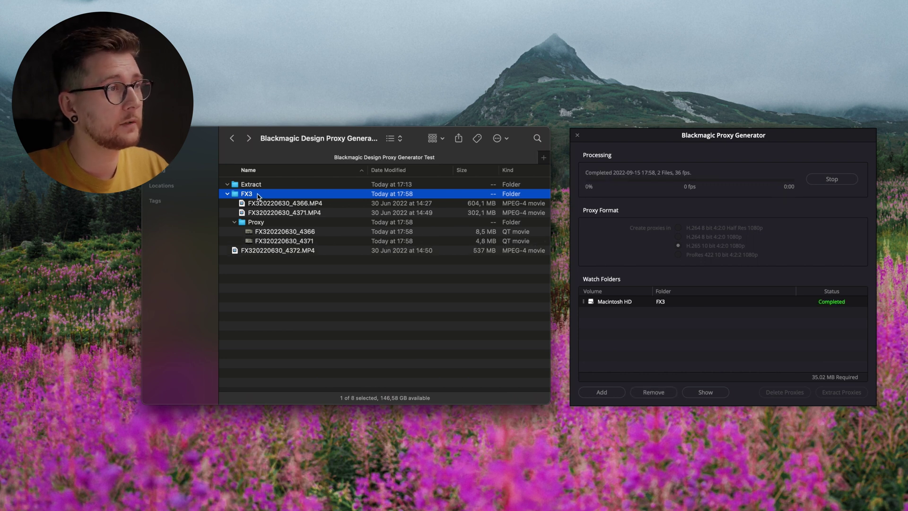
left_click(259, 226)
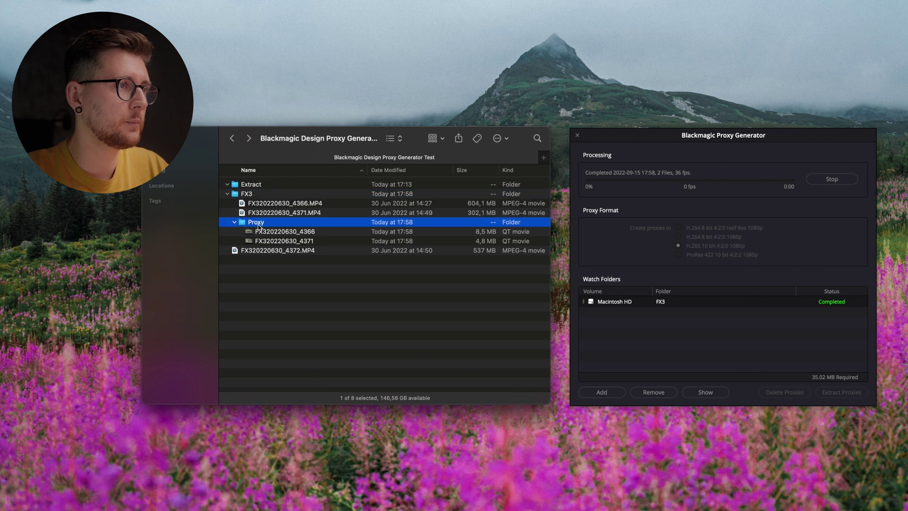
left_click(256, 194)
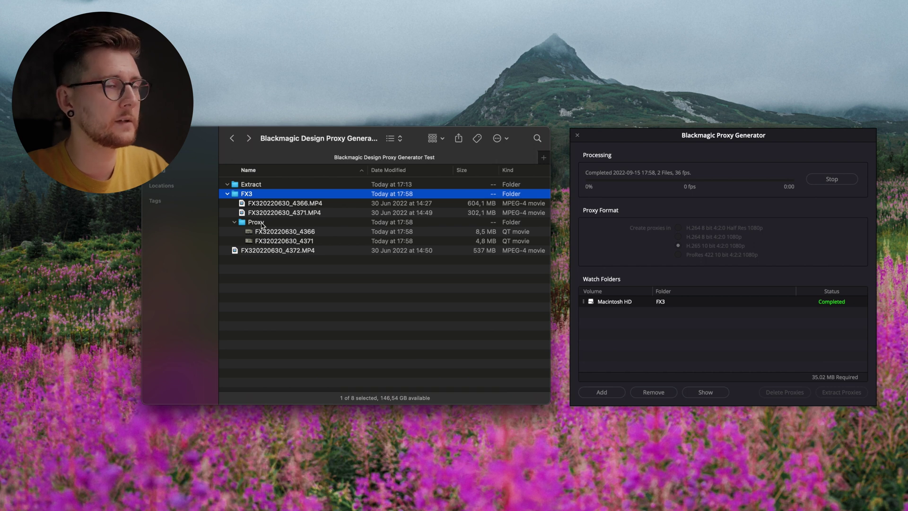
left_click(262, 223)
left_click(265, 196)
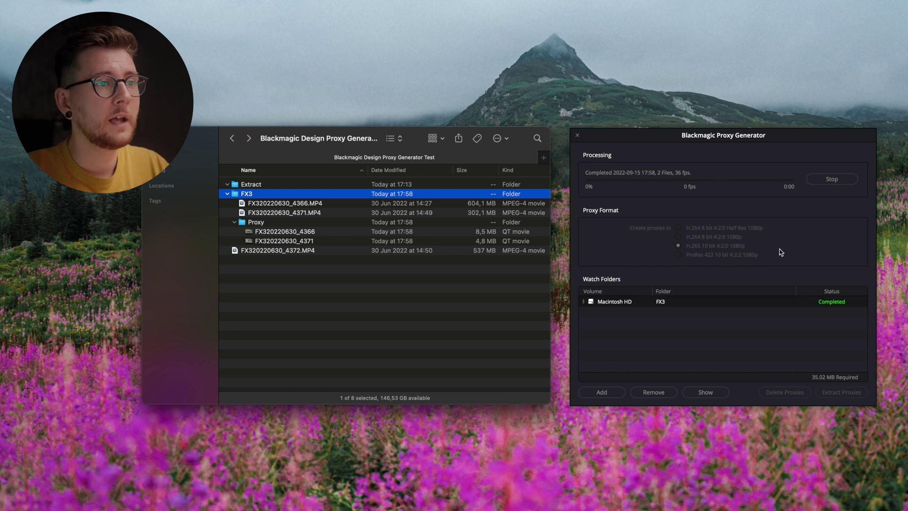
left_click(609, 494)
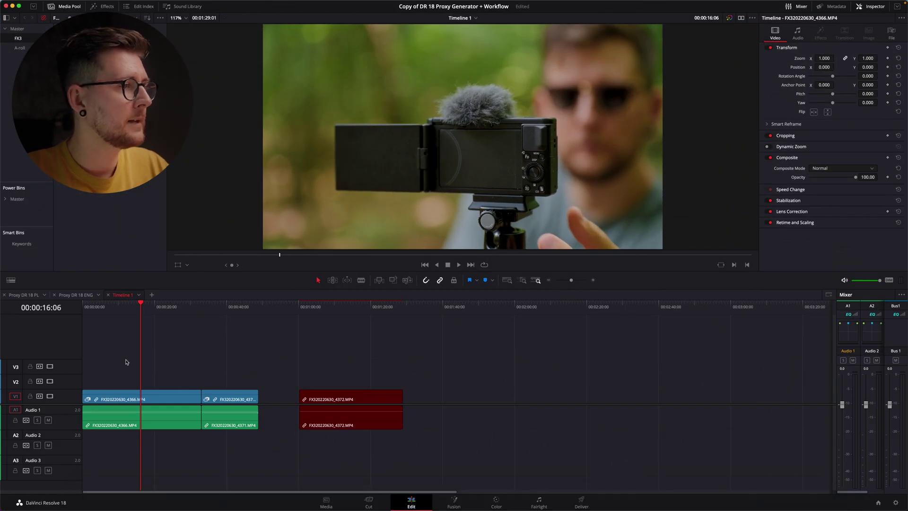
left_click(231, 306)
left_click(140, 307)
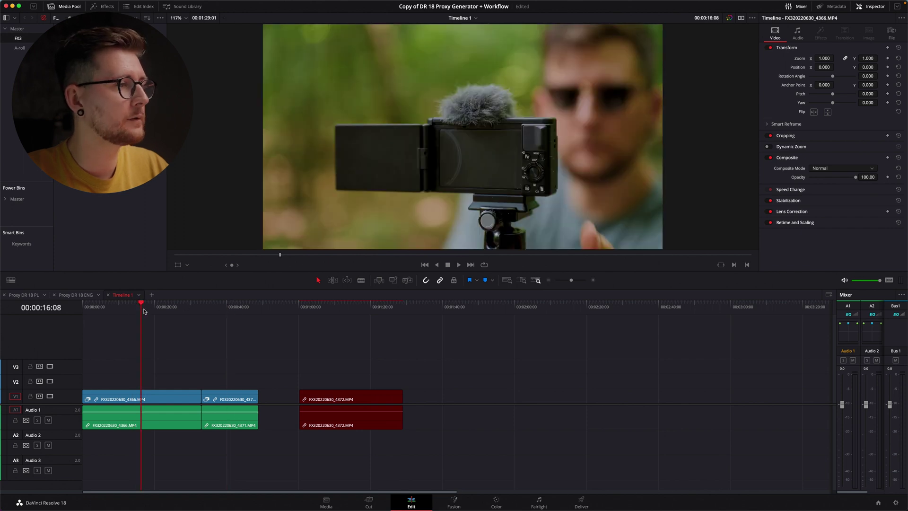
left_click(349, 306)
left_click(122, 306)
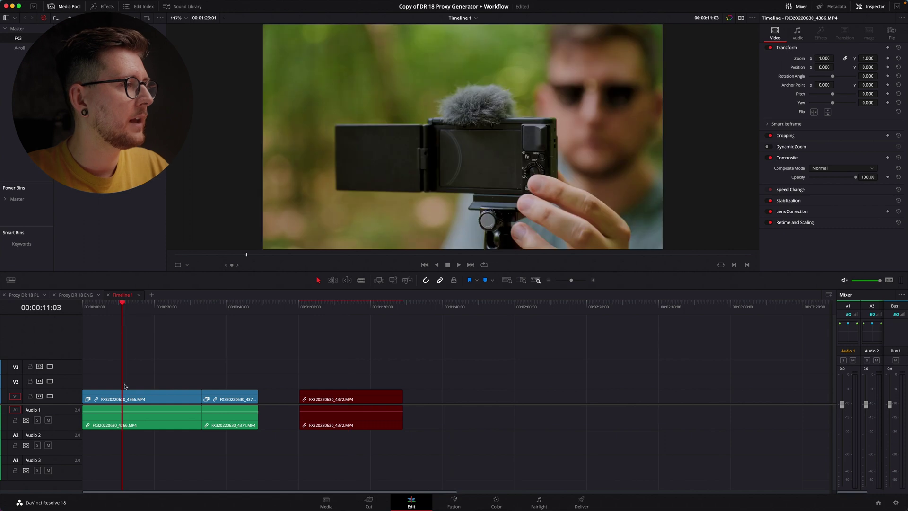
left_click(122, 399)
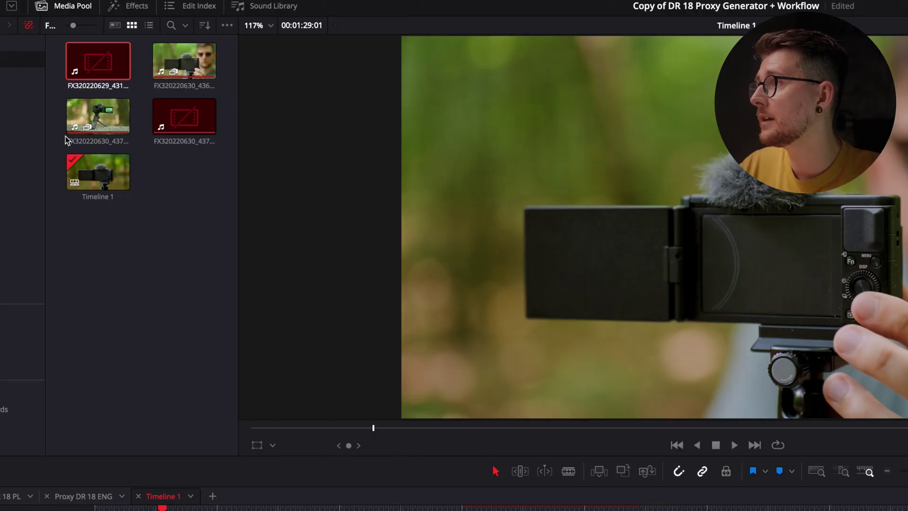
left_click(88, 129)
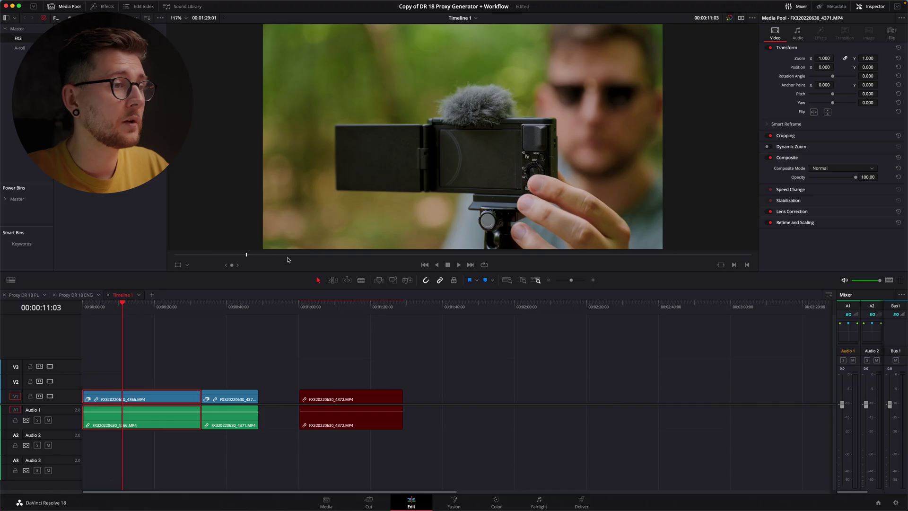
left_click(112, 305)
mouse_move(108, 306)
left_mouse_down()
mouse_move(253, 311)
mouse_move(112, 308)
left_mouse_up()
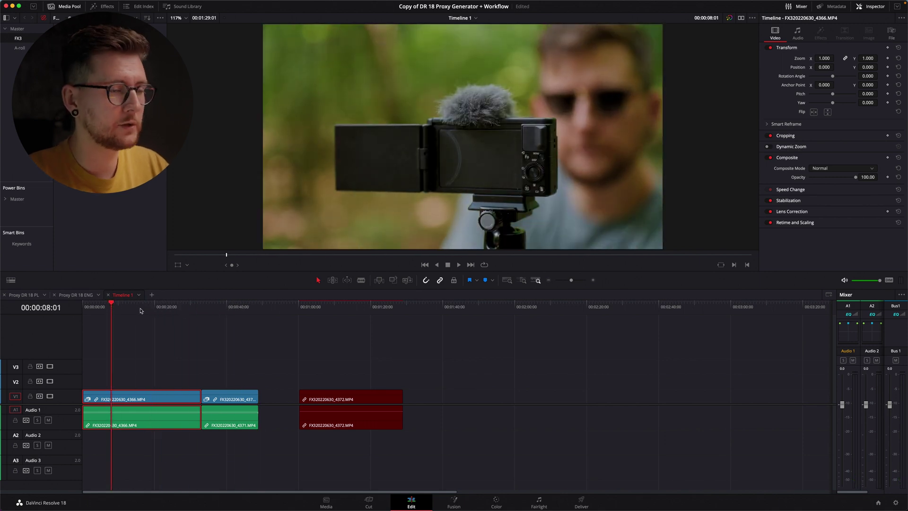
Toggle Resolve between Prefer Originals and Prefer Proxies, settle on proxies, and scrub the opening clips.
key("ctrl+o")
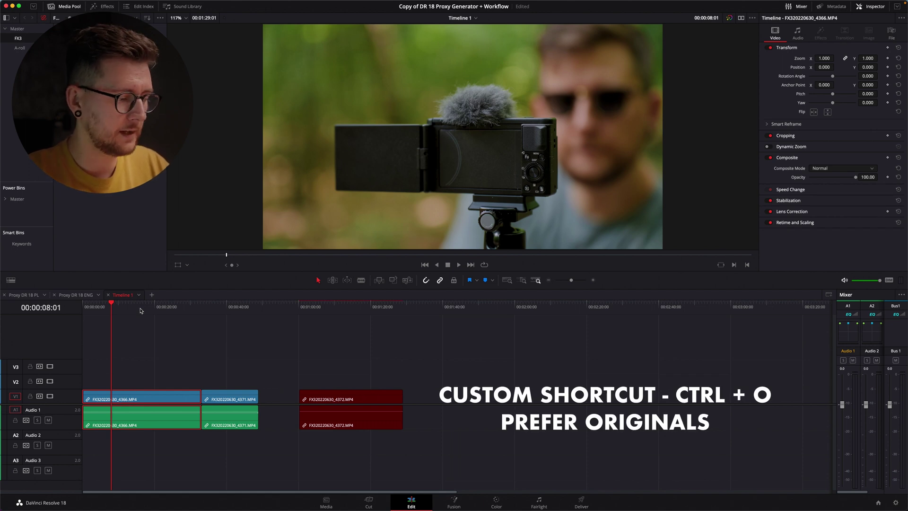
key("ctrl+p")
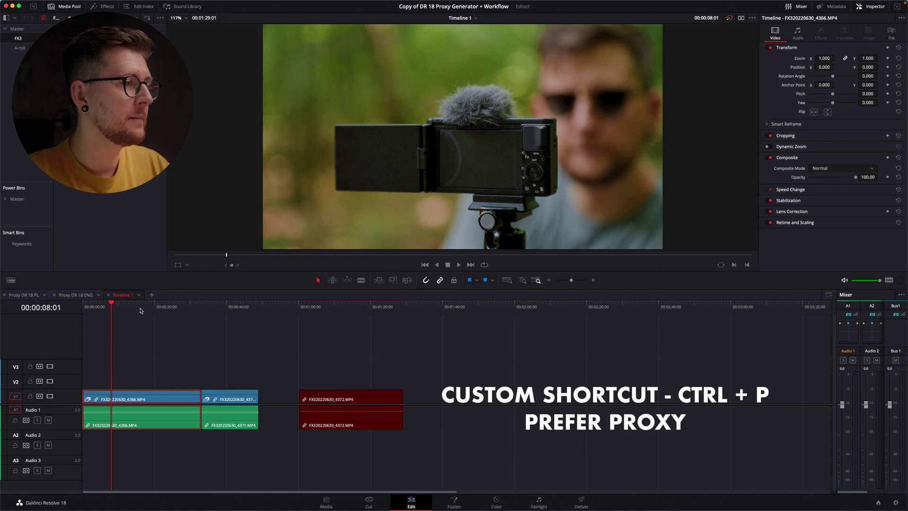
key("ctrl+p")
key("ctrl+p")
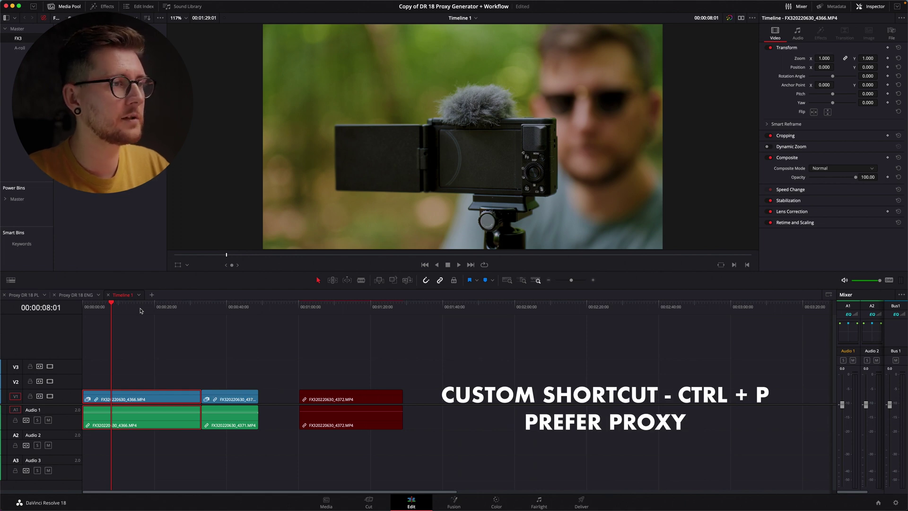
key("ctrl+p")
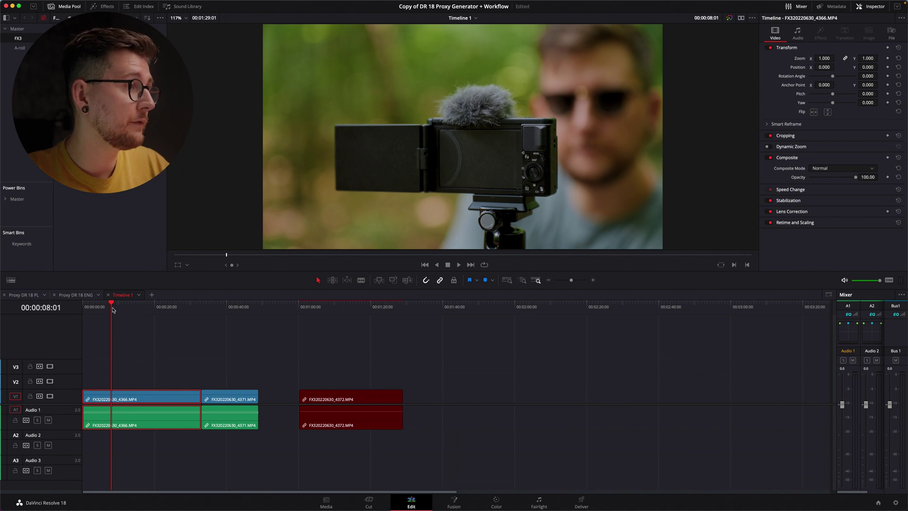
left_click_drag(113, 309, 237, 312)
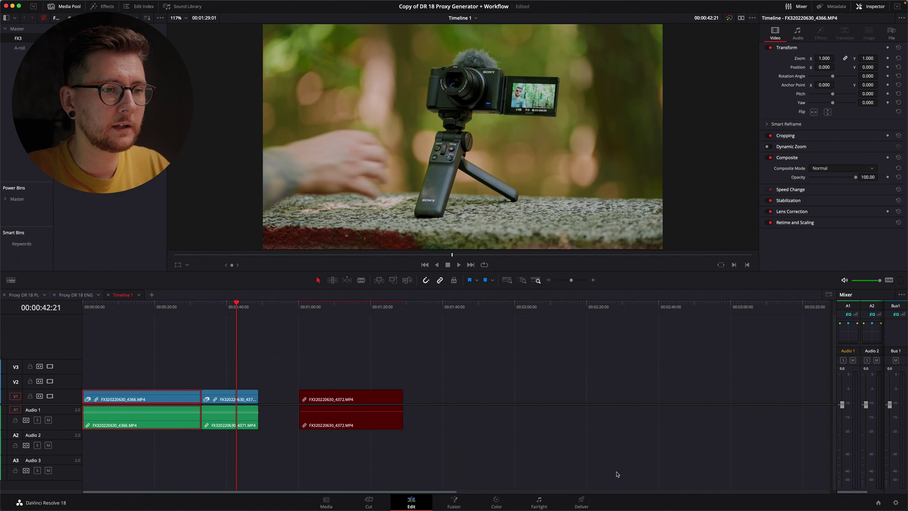
Scrub to the offline 4372 clip in Timeline 1 to check its footage.
left_click(341, 307)
left_click_drag(347, 311, 348, 308)
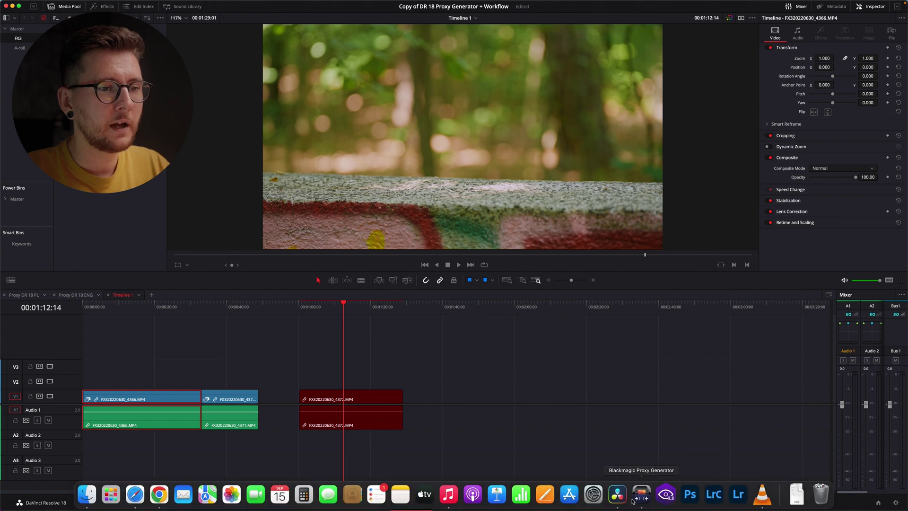
left_click(645, 498)
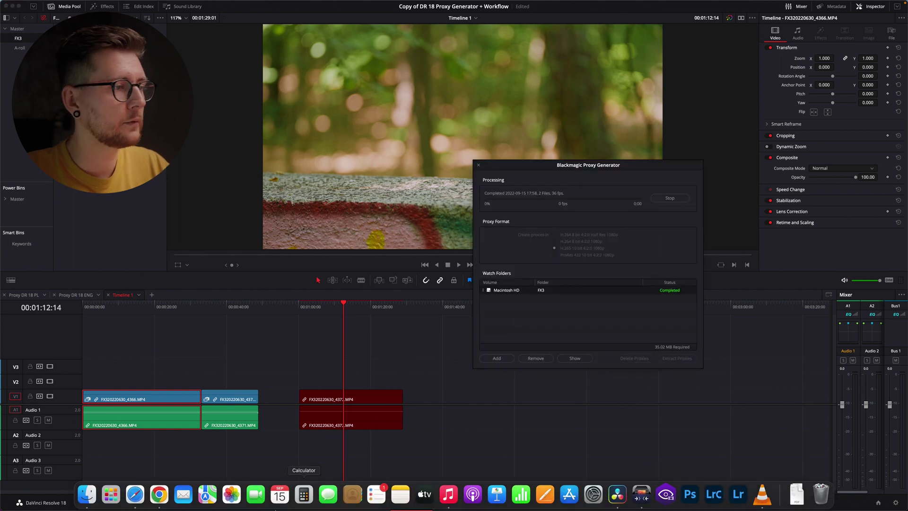
Drag FX320220630_4372.MP4 into the FX3 folder and select the relinked clip in Resolve.
left_click(88, 497)
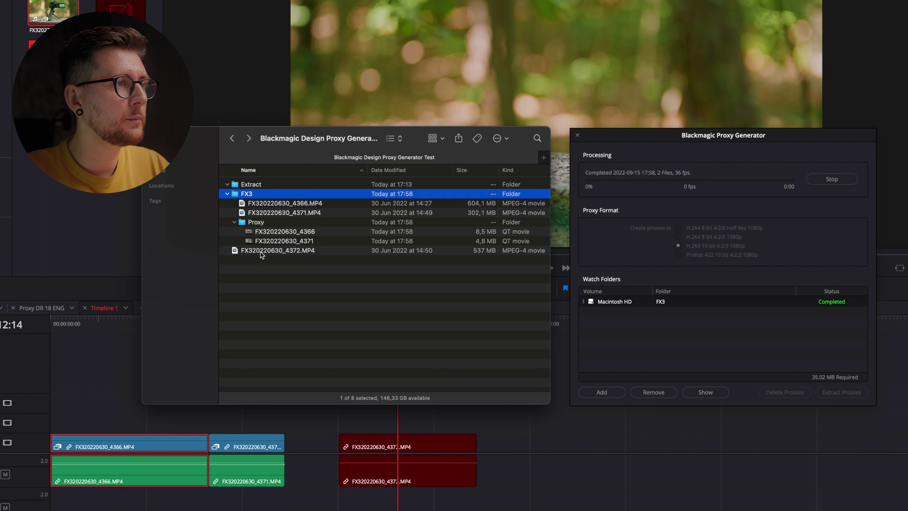
left_click(242, 254)
left_click_drag(263, 254, 255, 194)
left_click(509, 465)
left_click(412, 448)
key("super+Tab")
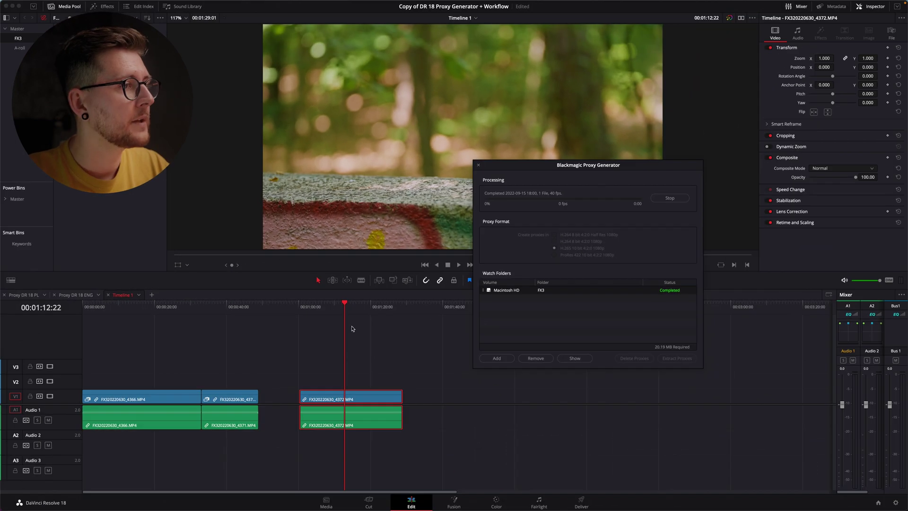
Scrub and select the relinked 4372 clip in Timeline 1, then bring up the FX3 folder in Finder.
left_click(414, 406)
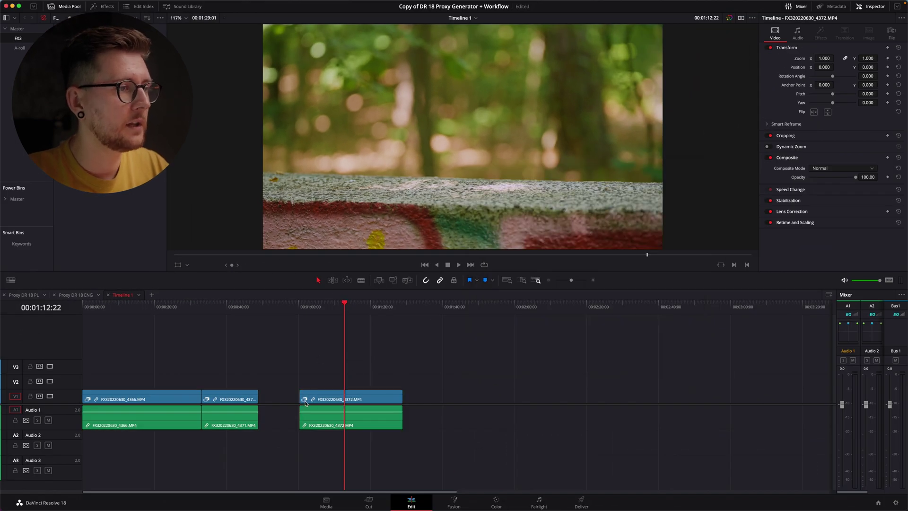
left_click_drag(333, 310, 352, 307)
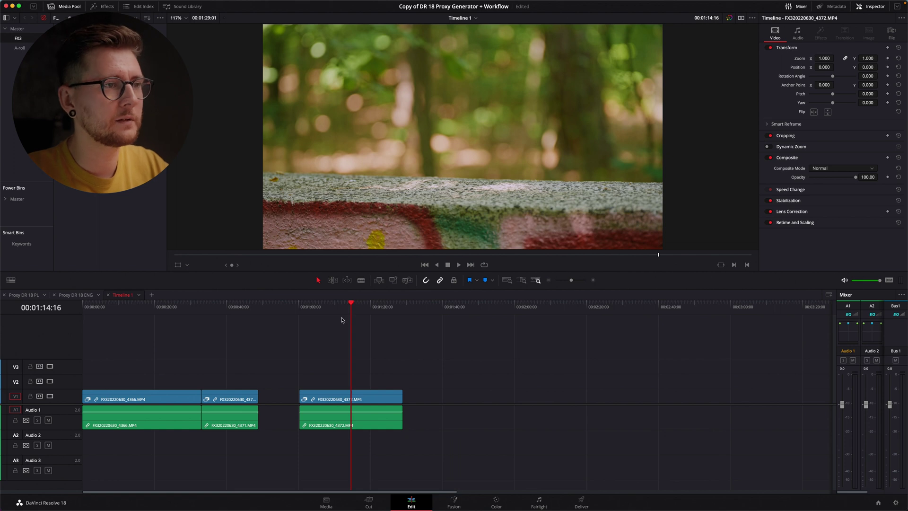
left_click(340, 307)
left_click(351, 397)
mouse_move(336, 304)
left_mouse_down()
mouse_move(327, 303)
mouse_move(337, 303)
left_mouse_up()
left_click(350, 310)
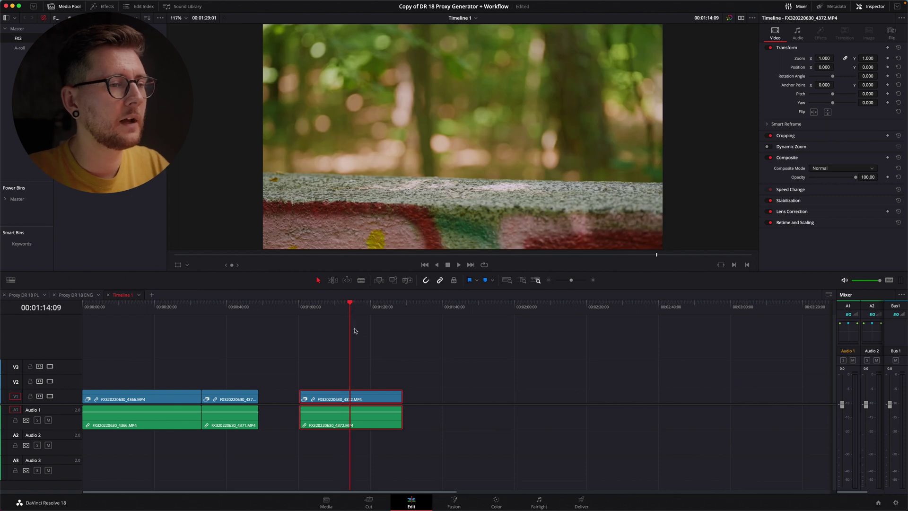
mouse_move(642, 499)
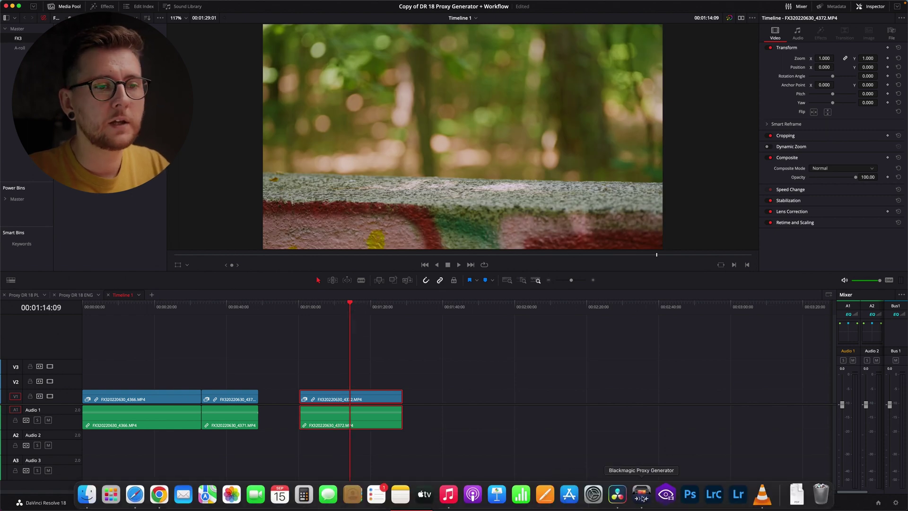
left_click(84, 495)
Drag FX320220630_4372.MP4 out of FX3, scrub clip 4372 to confirm it plays, then reopen Finder.
left_click(258, 230)
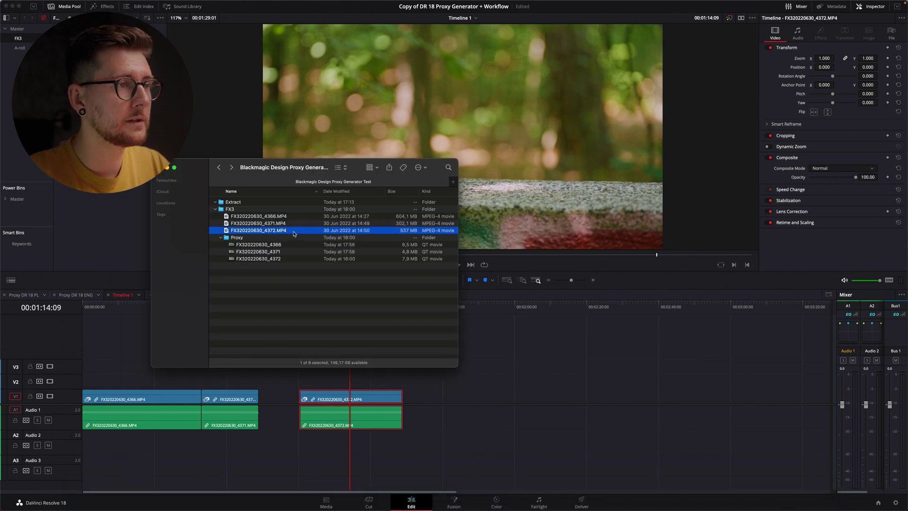
left_click_drag(294, 233, 373, 396)
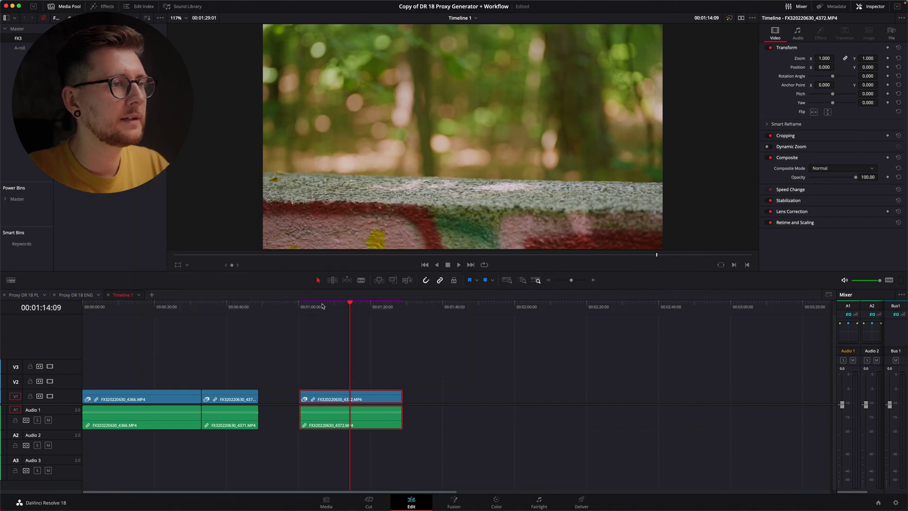
left_click_drag(319, 306, 381, 304)
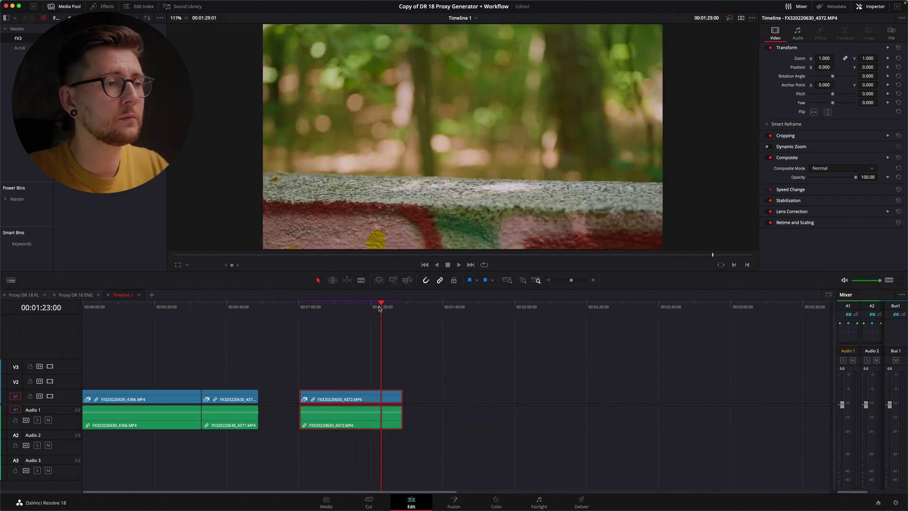
left_click(316, 306)
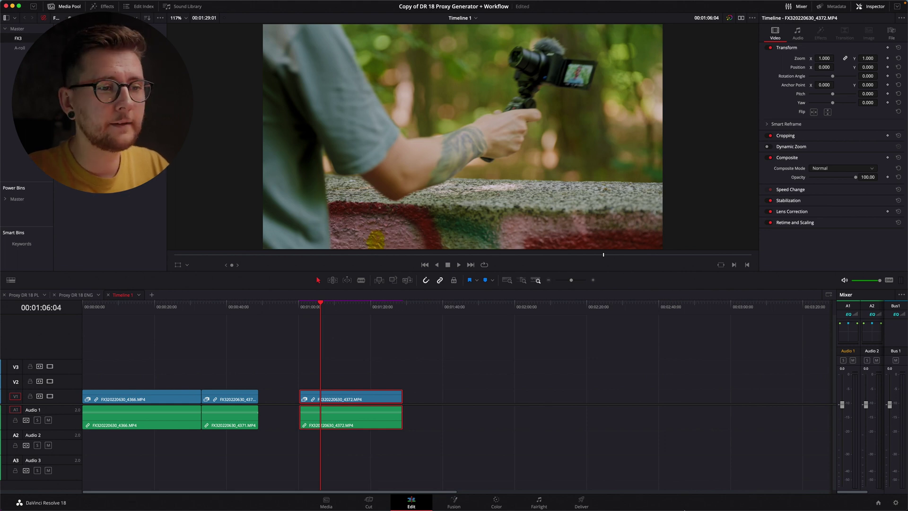
left_click(86, 499)
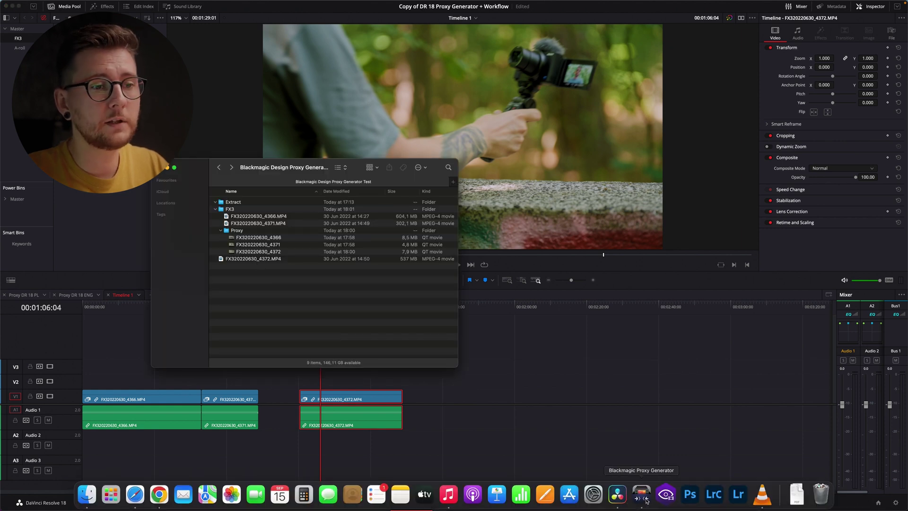
Stop processing, select the FX3 watch folder, and delete its proxies, confirming with Delete and Done.
left_click(643, 497)
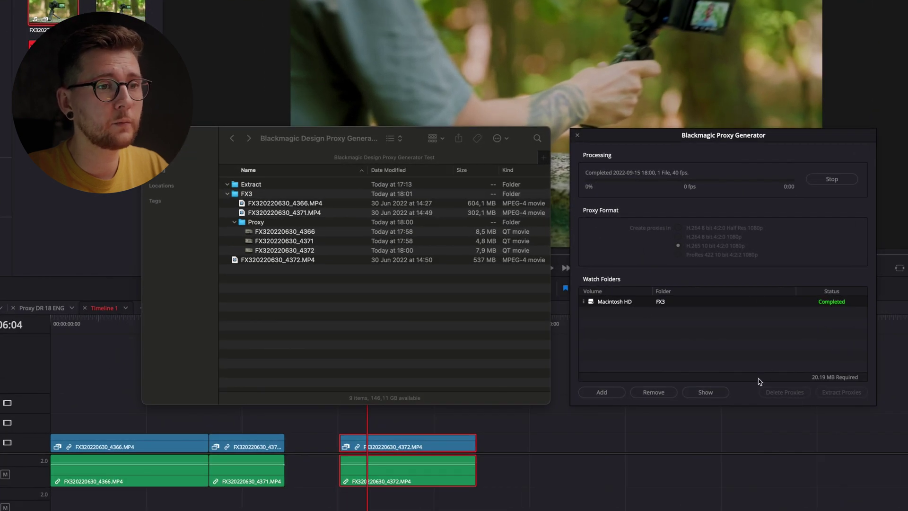
left_click(828, 178)
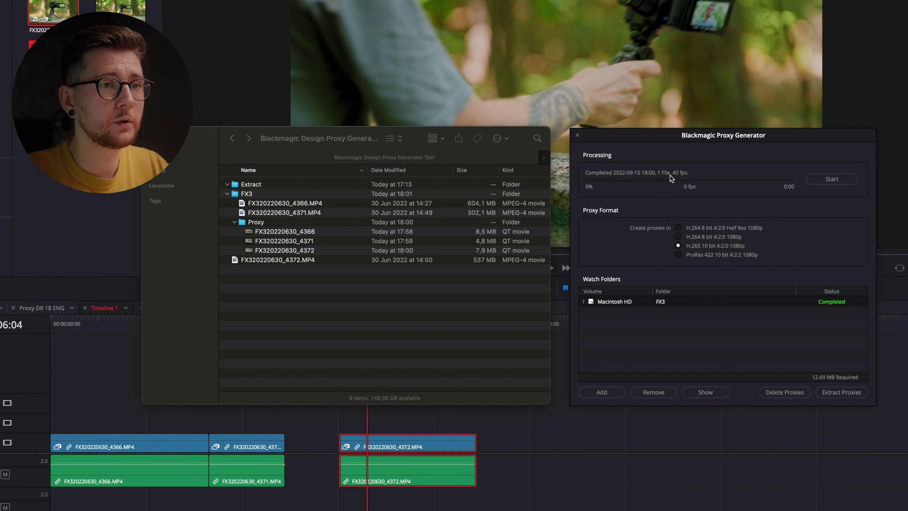
left_click(613, 302)
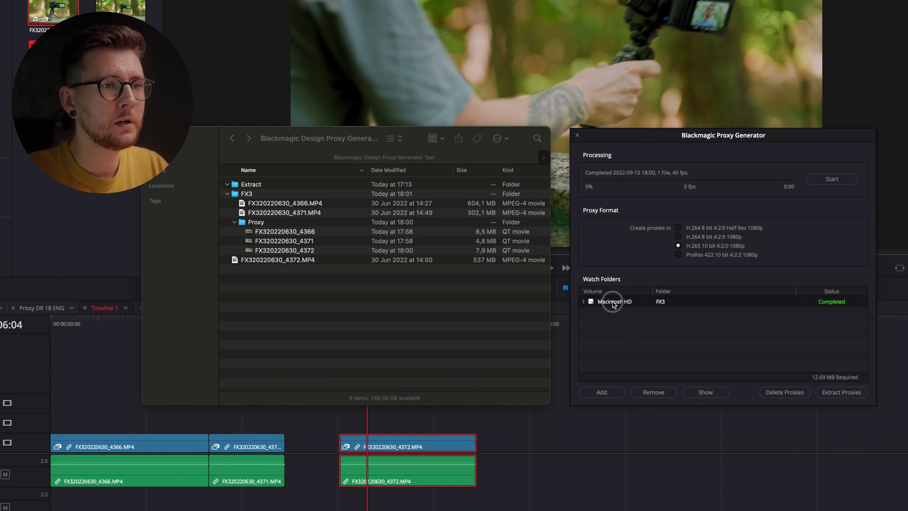
left_click(783, 395)
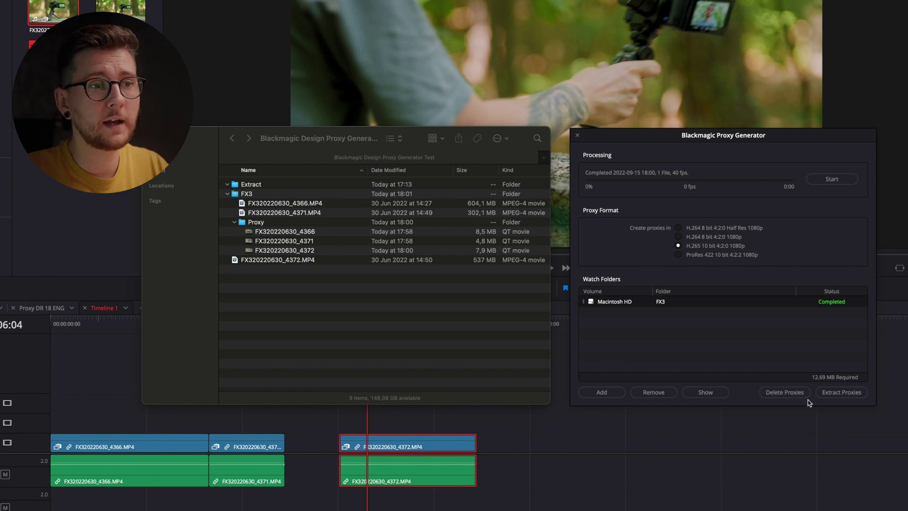
left_click(784, 392)
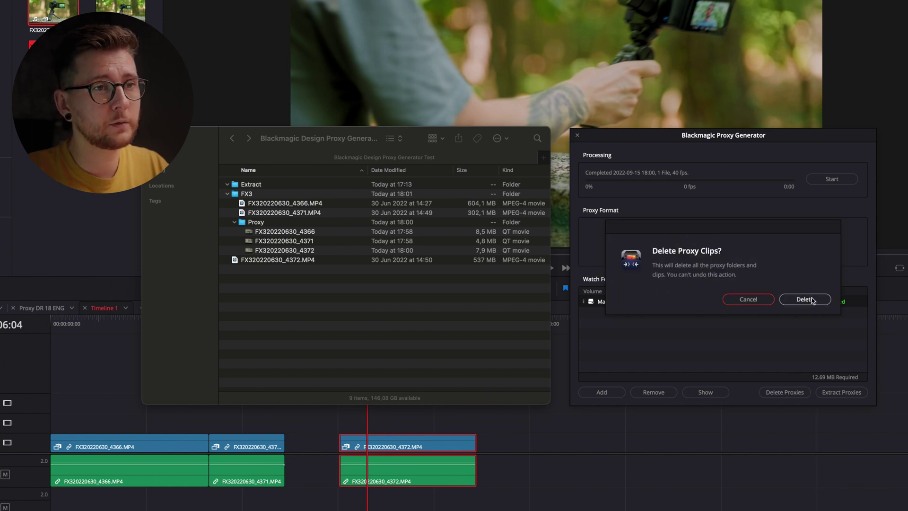
left_click(812, 300)
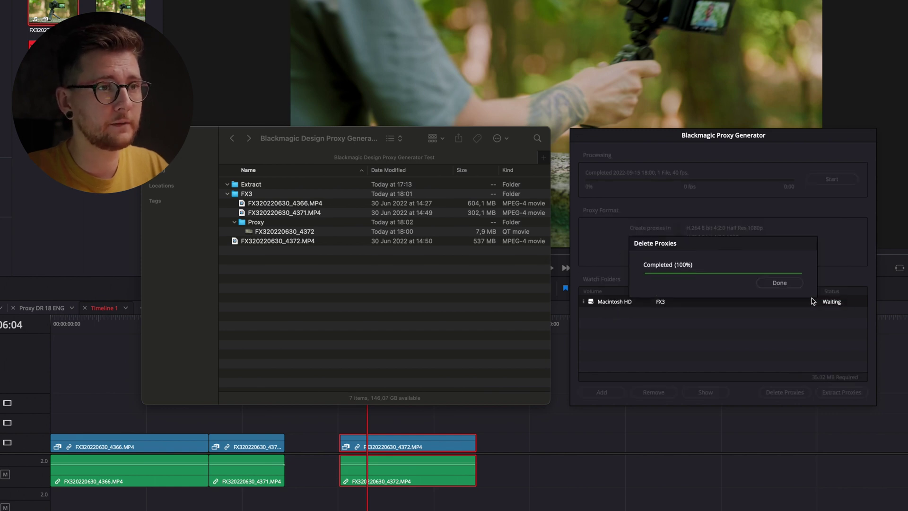
left_click(779, 284)
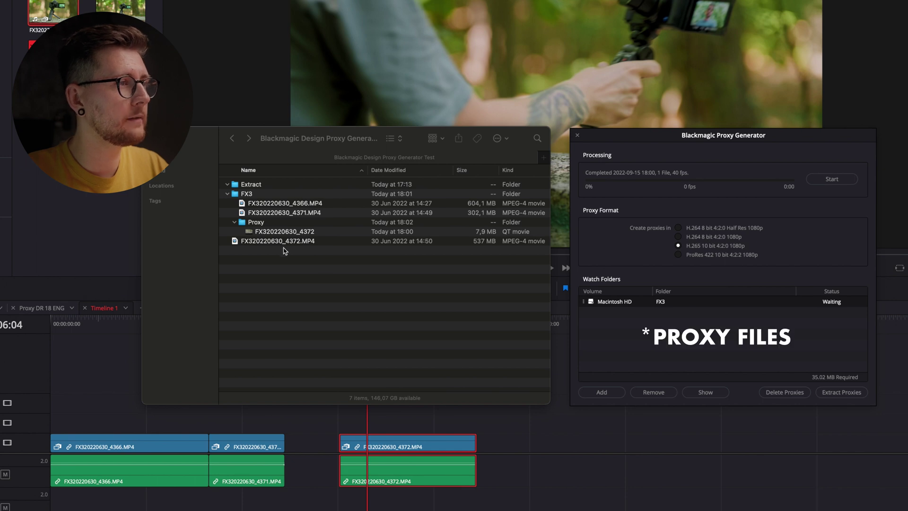
Compare the 4366 and 4371 source clips, the outside 4372 clip, and the remaining 4372 proxy in Finder.
left_click(287, 206)
left_click(286, 204)
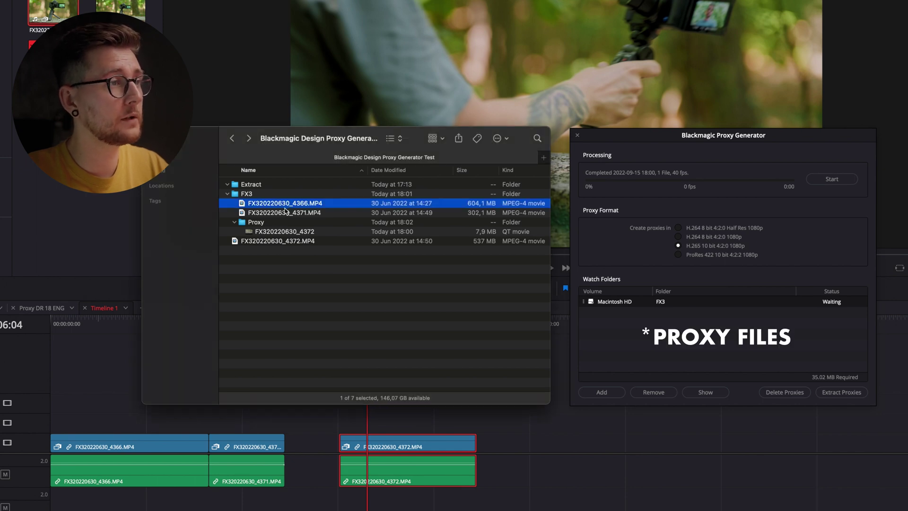
left_click(288, 211, "shift")
left_click(274, 242)
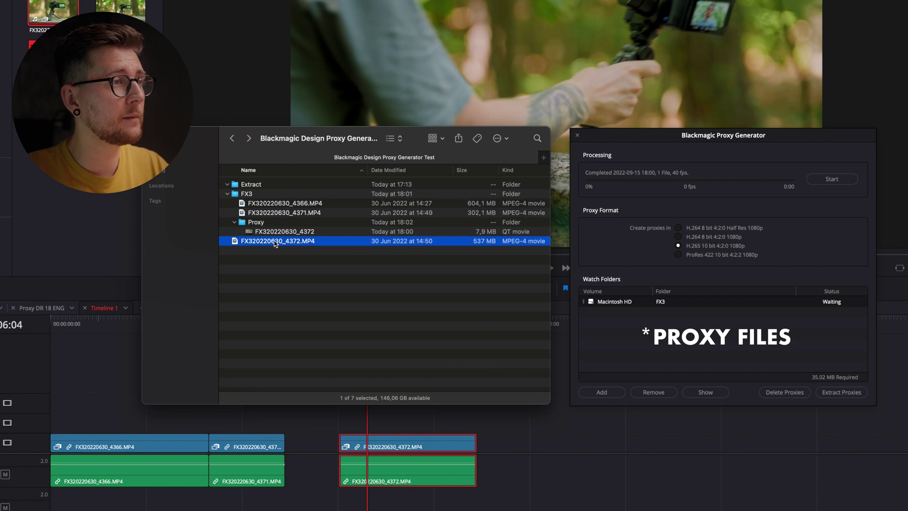
left_click(263, 231)
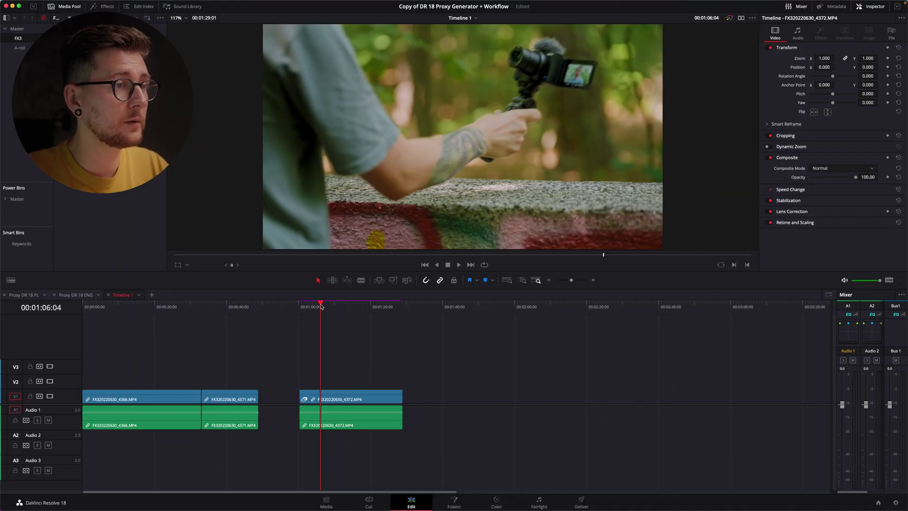
Park the playhead on the third clip in Timeline 1 and bring Blackmagic Proxy Generator forward.
left_click(373, 306)
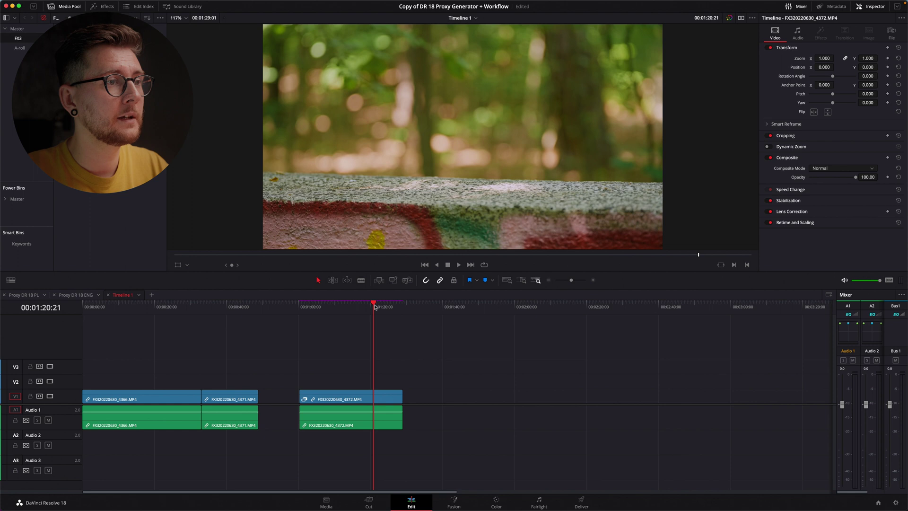
left_click(320, 306)
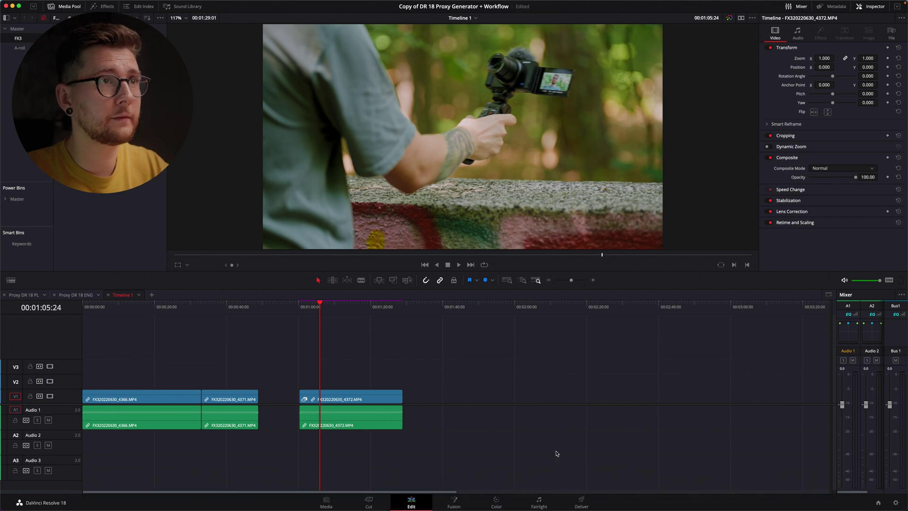
left_click(643, 493)
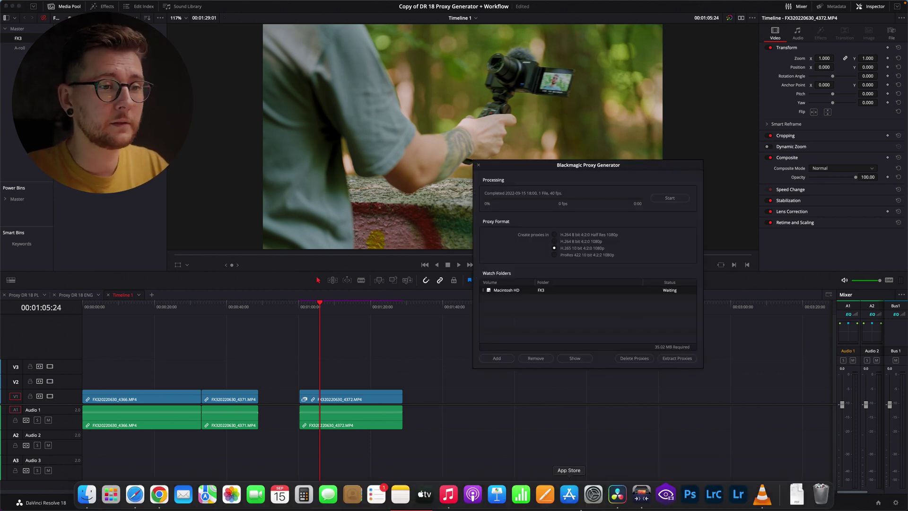
Move FX320220630_4372.MP4 into FX3, then delete the last proxy via Delete Proxies, Delete and Done.
left_click(87, 494)
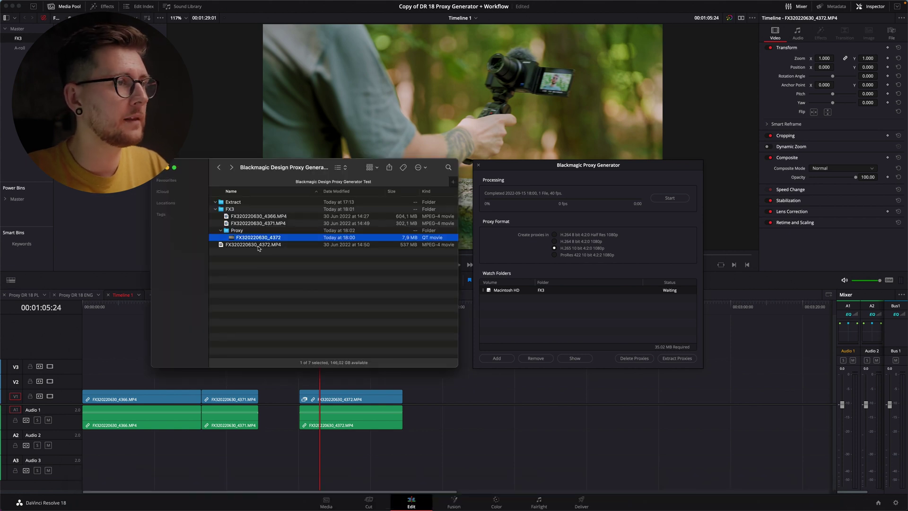
left_click_drag(259, 249, 258, 222)
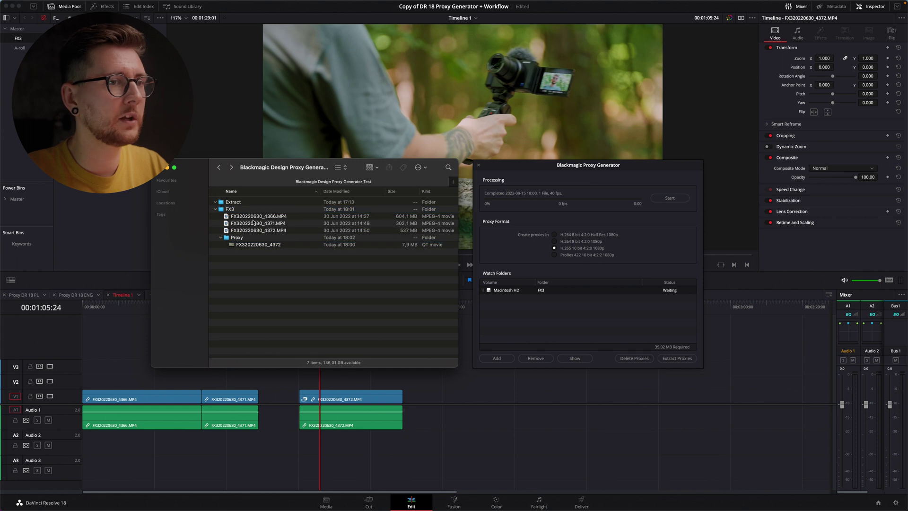
left_click(510, 290)
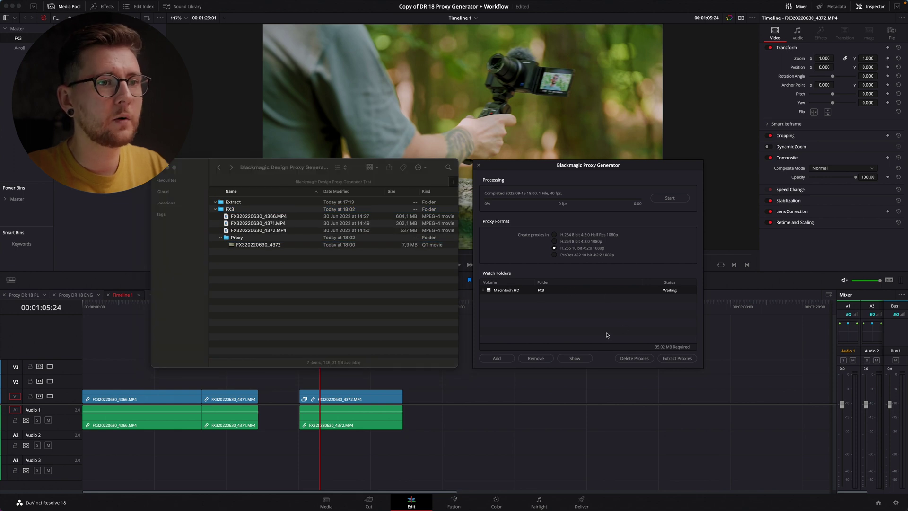
left_click(634, 358)
left_click(649, 288)
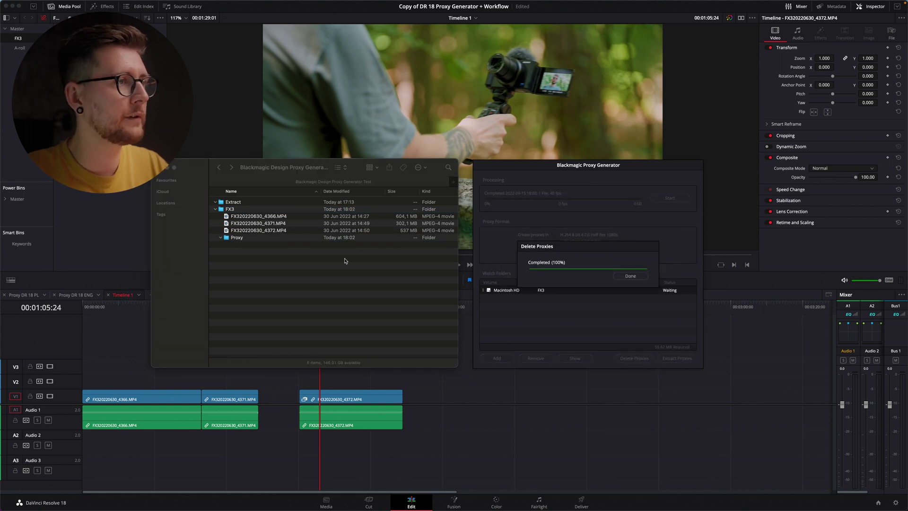
left_click(240, 242)
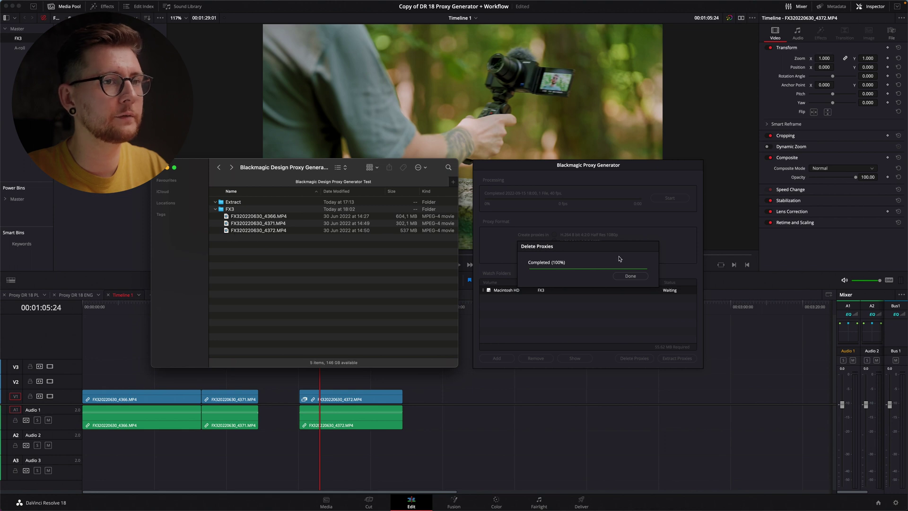
left_click(641, 276)
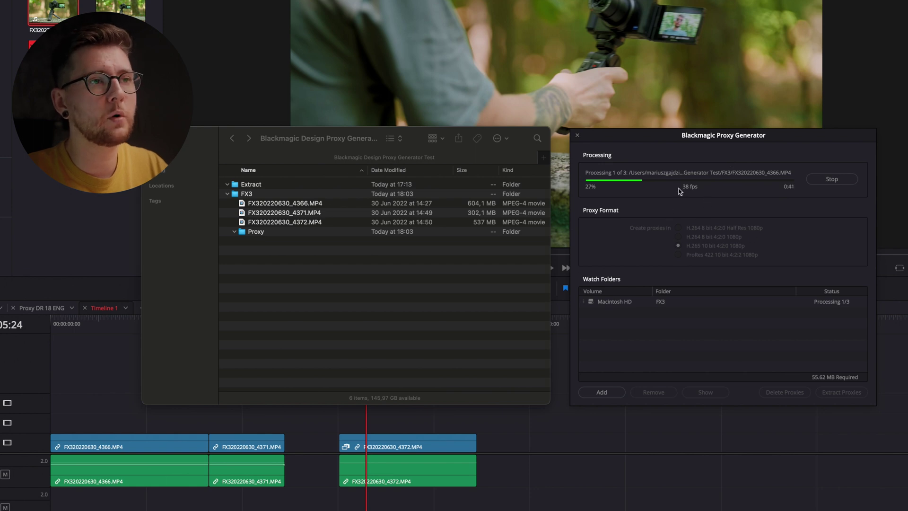
Confirm in Finder that the FX3 Proxy folder again holds proxies 4366, 4371 and 4372.
left_click(259, 234)
left_click(259, 235)
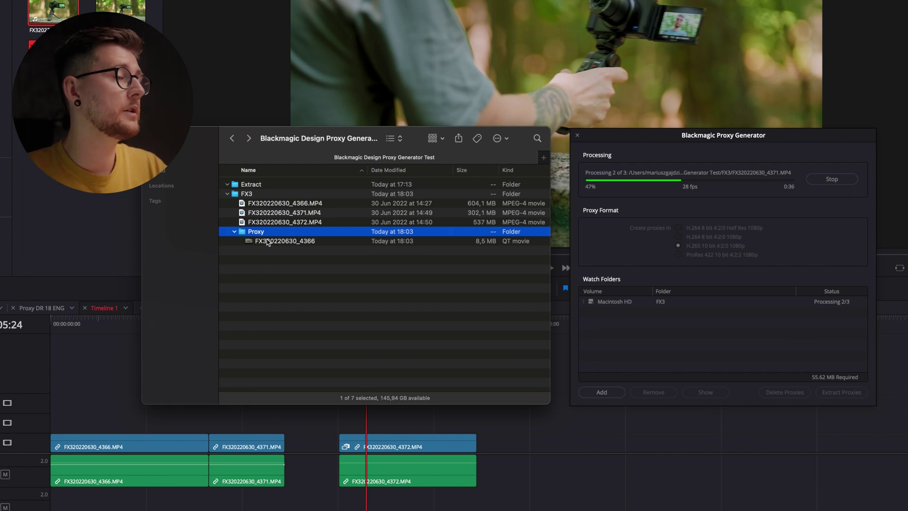
left_click(649, 303)
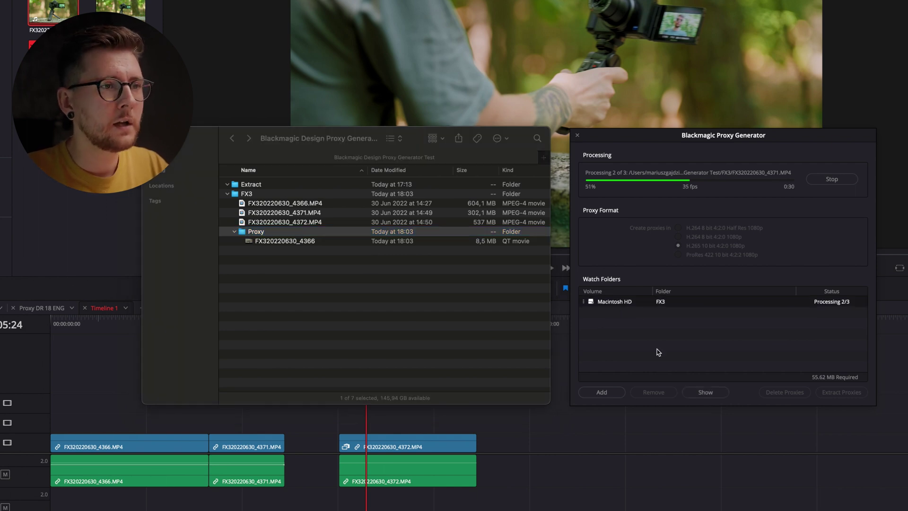
left_click(704, 392)
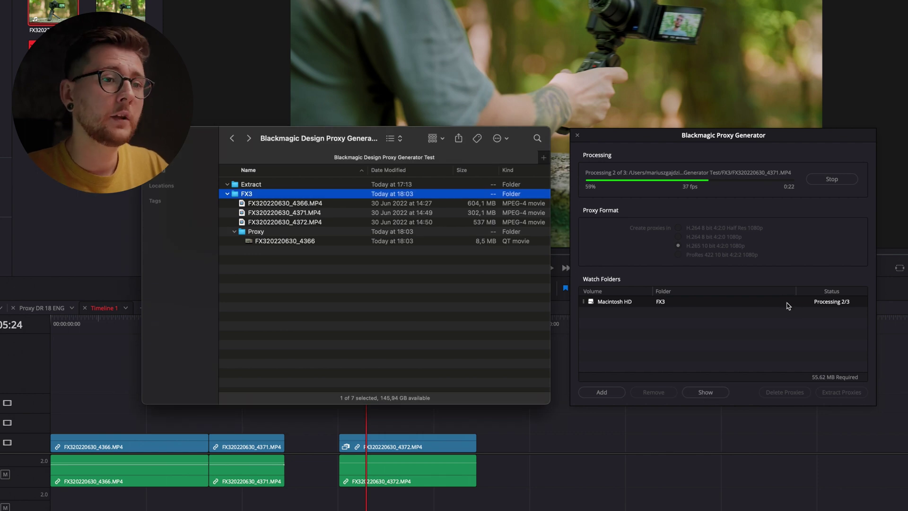
left_click(763, 341)
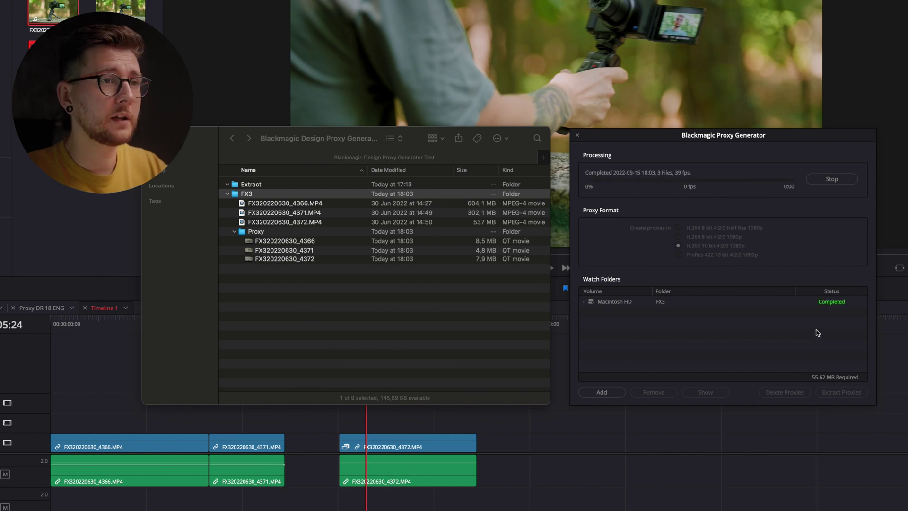
Reset the finished run and extract the FX3 watch folder's proxies into the Extract folder.
left_click(840, 178)
left_click(628, 303)
left_click(850, 397)
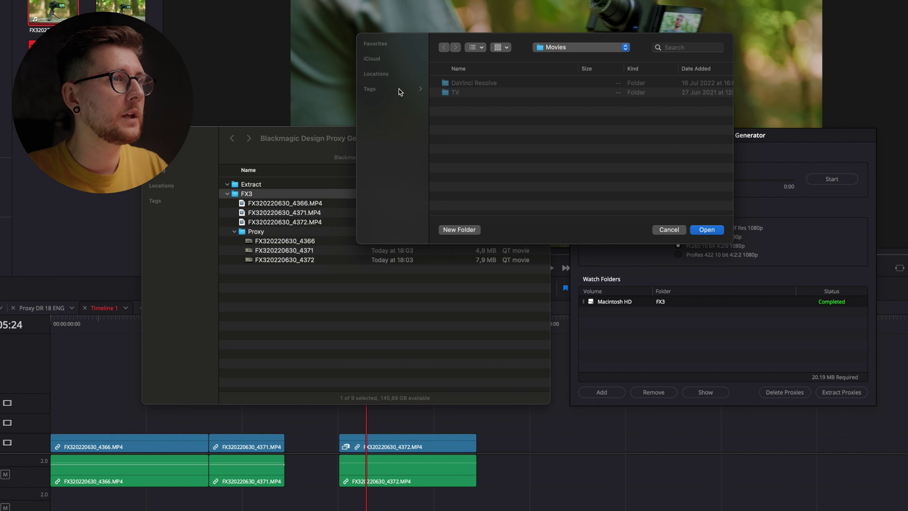
left_click_drag(254, 184, 569, 152)
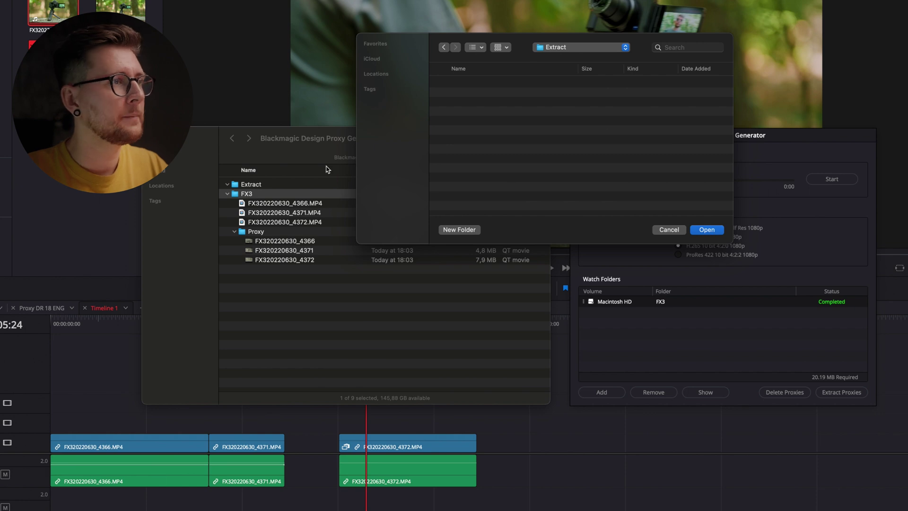
left_click(590, 48)
left_click(586, 48)
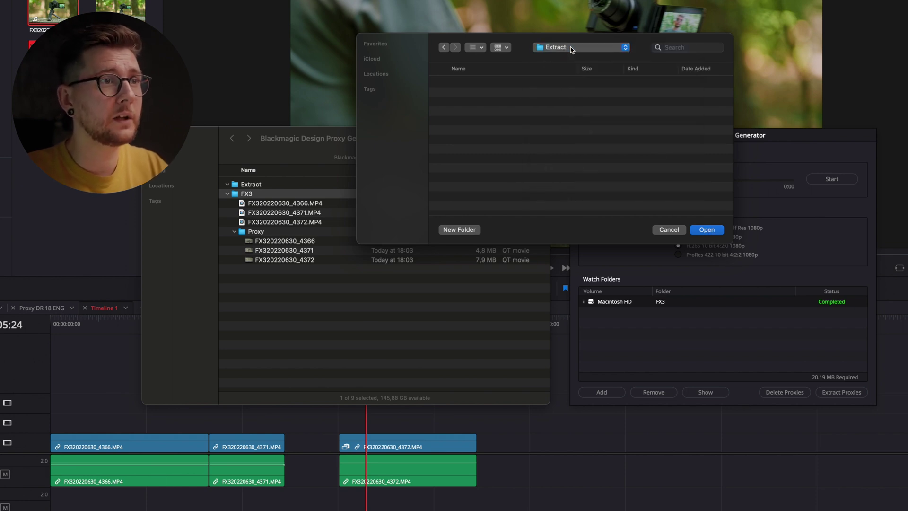
left_click(705, 230)
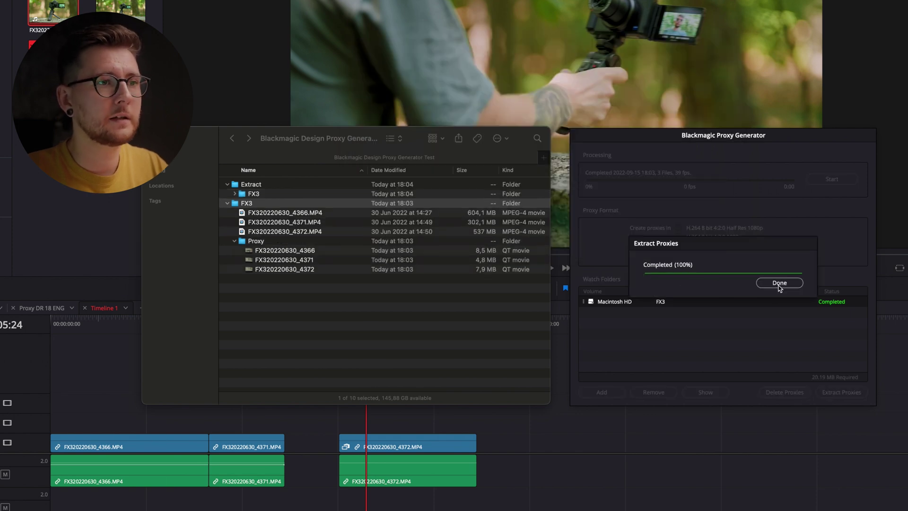
left_click(779, 282)
Expand Extract/FX3/Proxy in Finder to show the three extracted proxies 4366, 4371 and 4372.
left_click(261, 186)
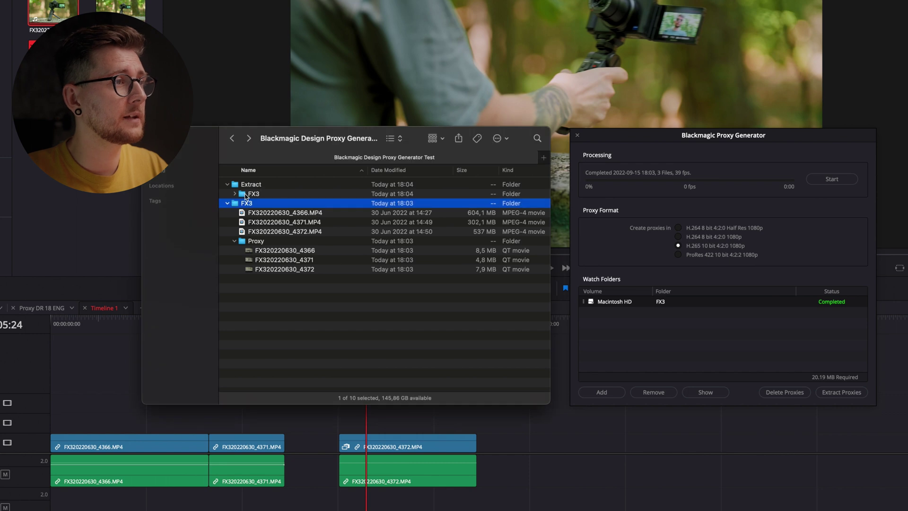
left_click(234, 193)
left_click(243, 206)
left_click(242, 204)
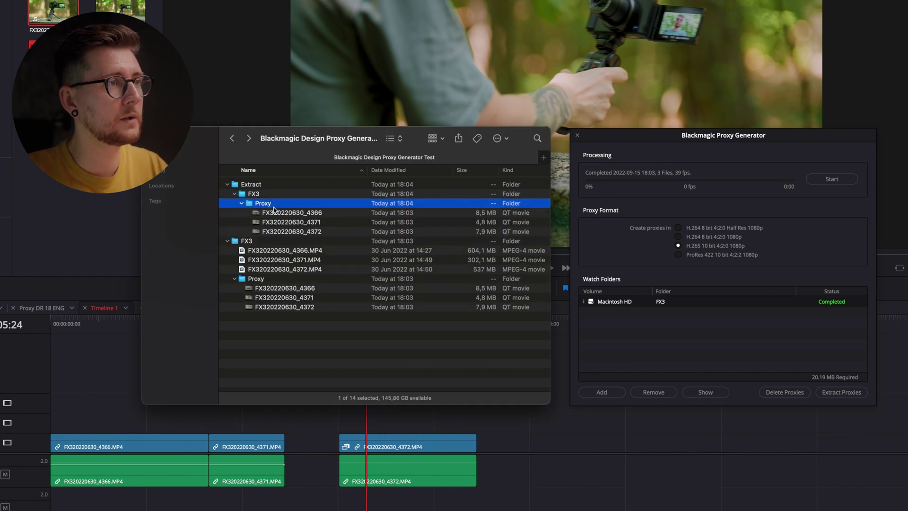